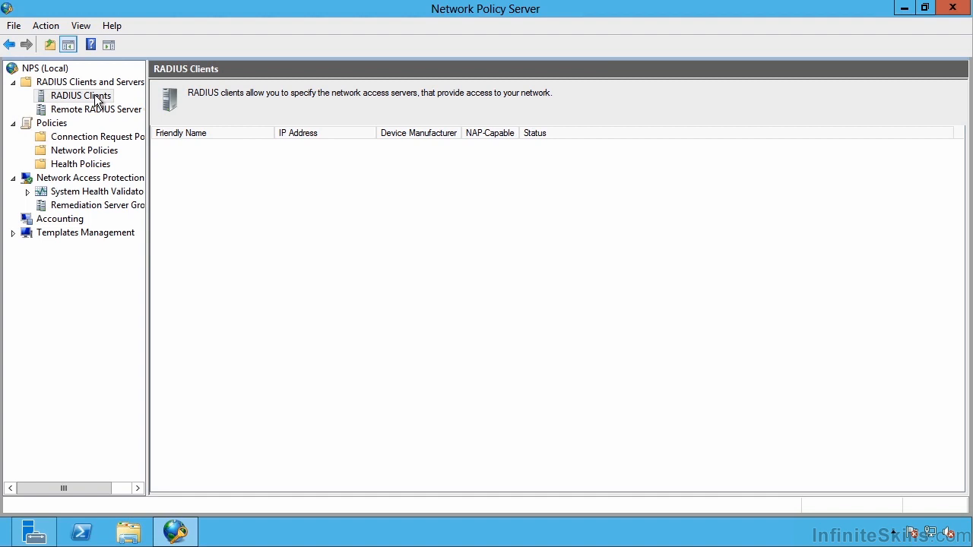
- Review the remote RADIUS server groups and network policies, and look at the Routing and Remote Access console
click(96, 111)
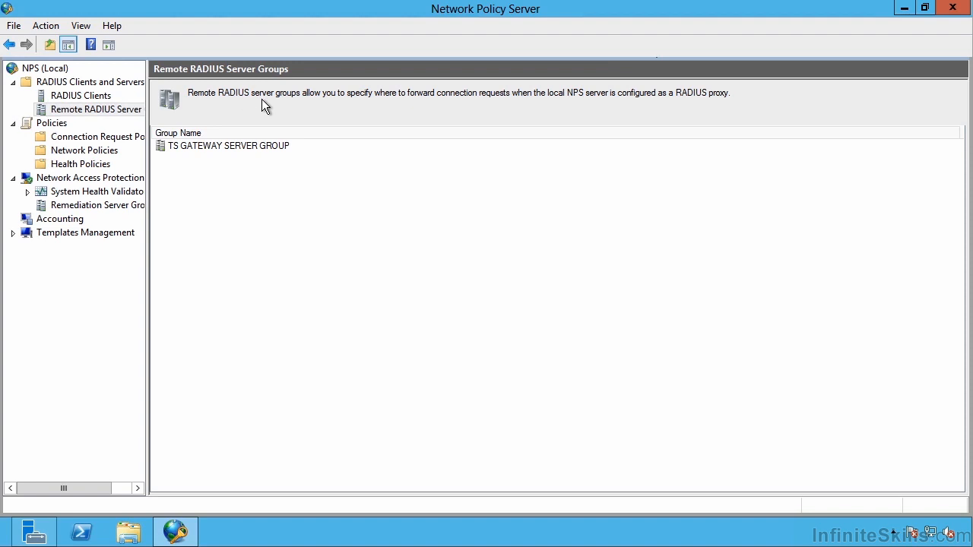
click(79, 153)
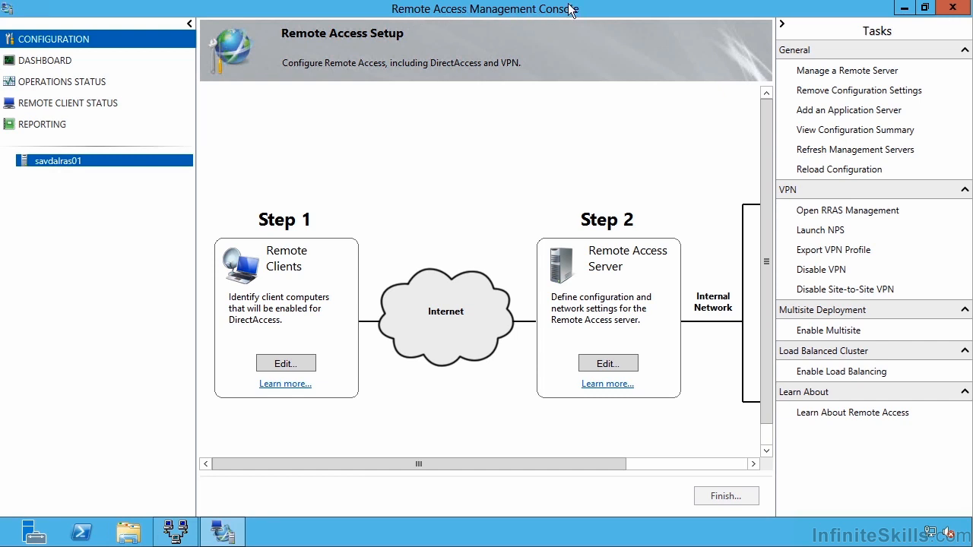
click(178, 535)
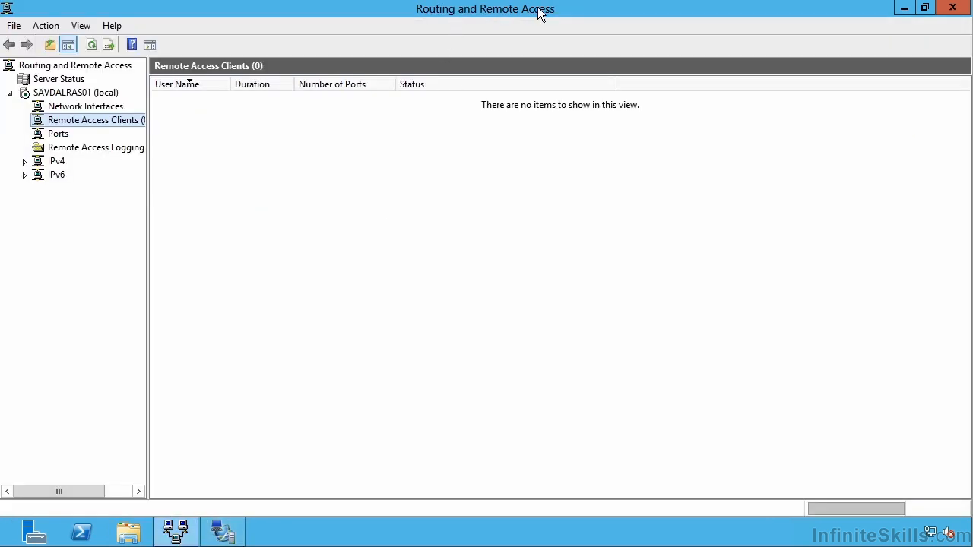
click(905, 8)
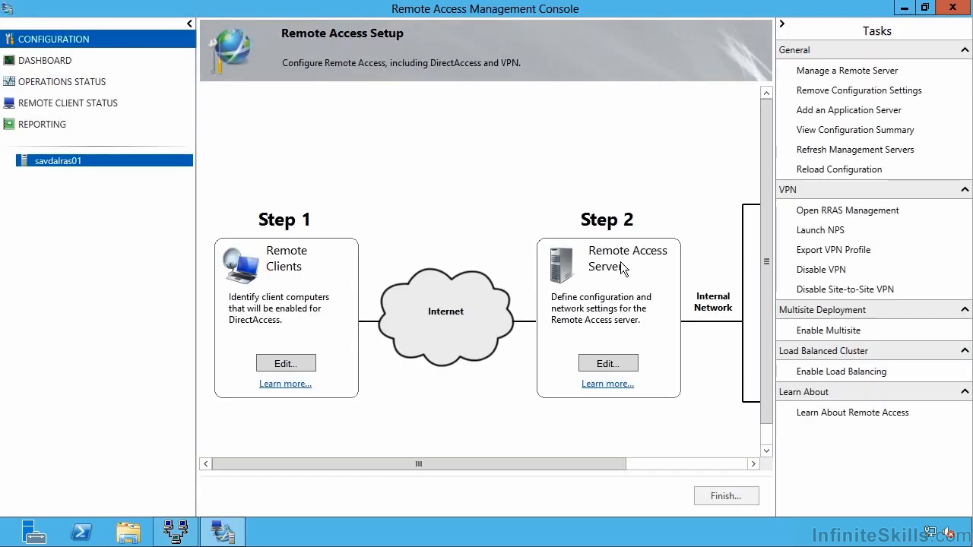
- Edit the Remote Access Server setup so the VPN configuration uses RADIUS Authentication
click(607, 363)
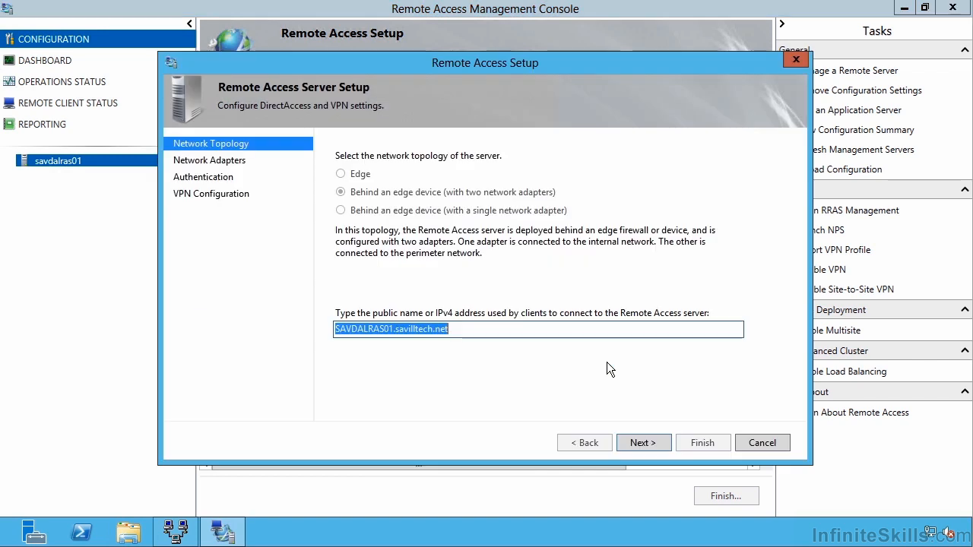
click(214, 195)
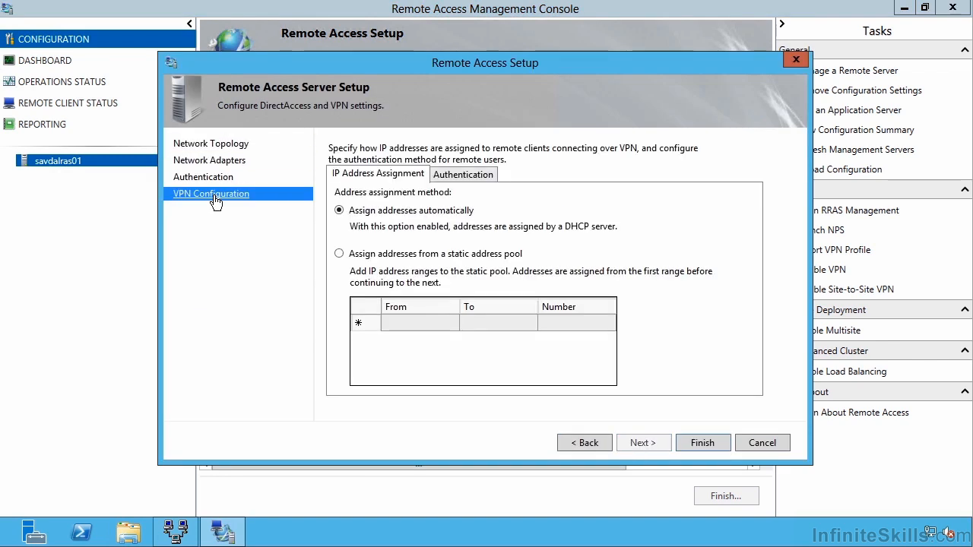
click(464, 177)
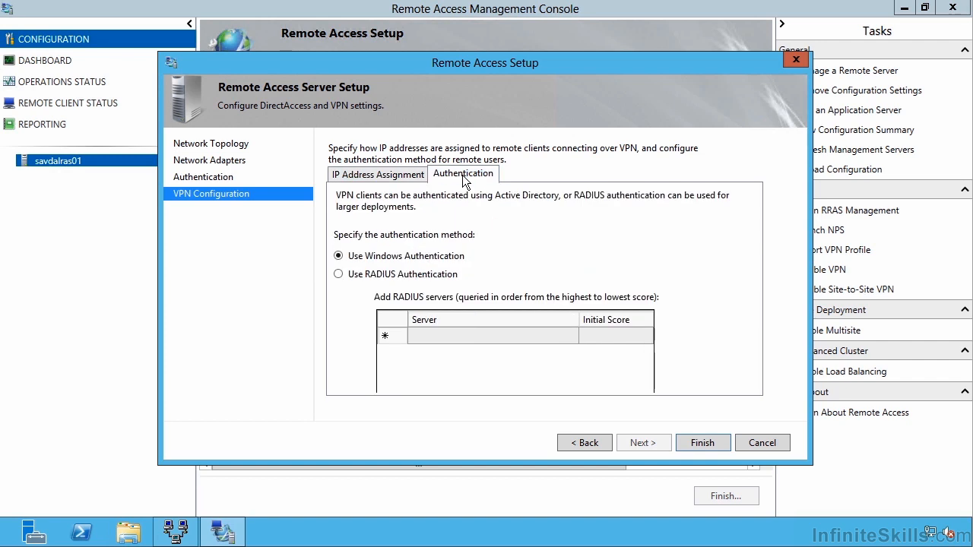
click(339, 276)
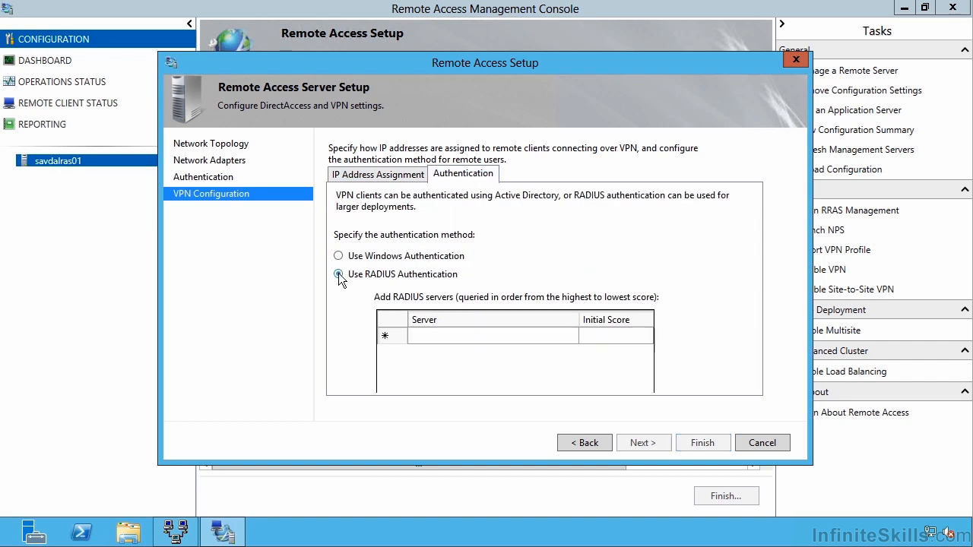
- Start a new RADIUS server entry for VPN authentication with the server name savdalrdsgw.savilltech.net
click(438, 336)
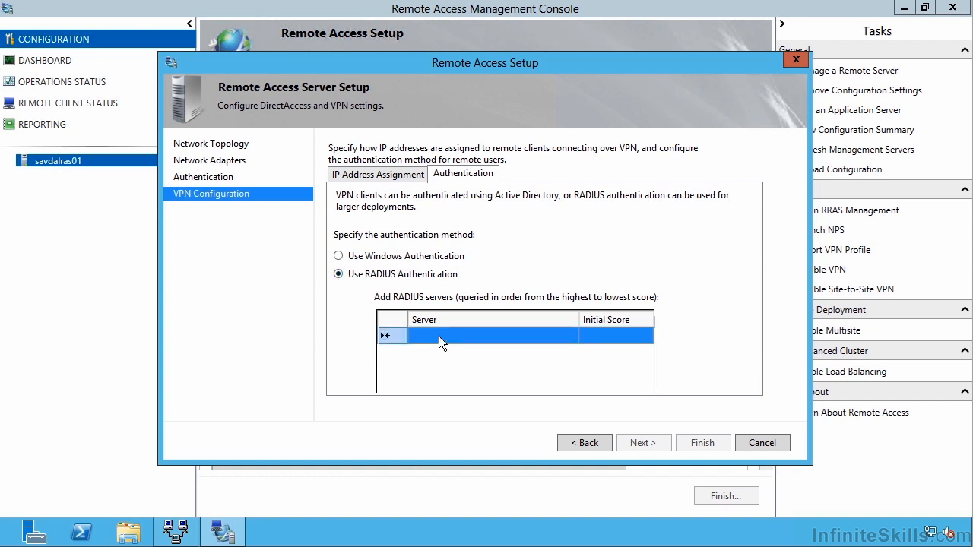
double_click(438, 336)
text(savdalrdsgw.savilltech.net)
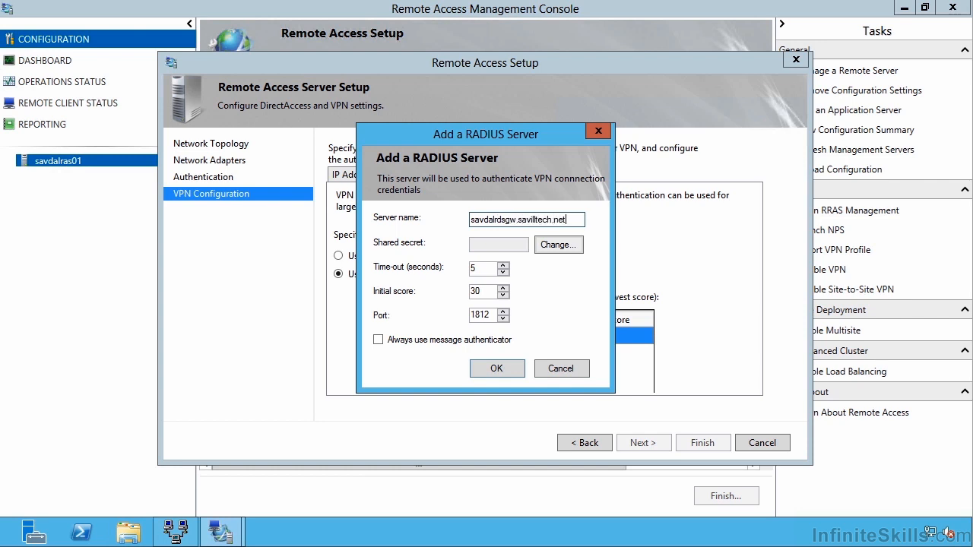
- Enter and confirm the new RADIUS server's shared secret, and add the server to the list
click(541, 244)
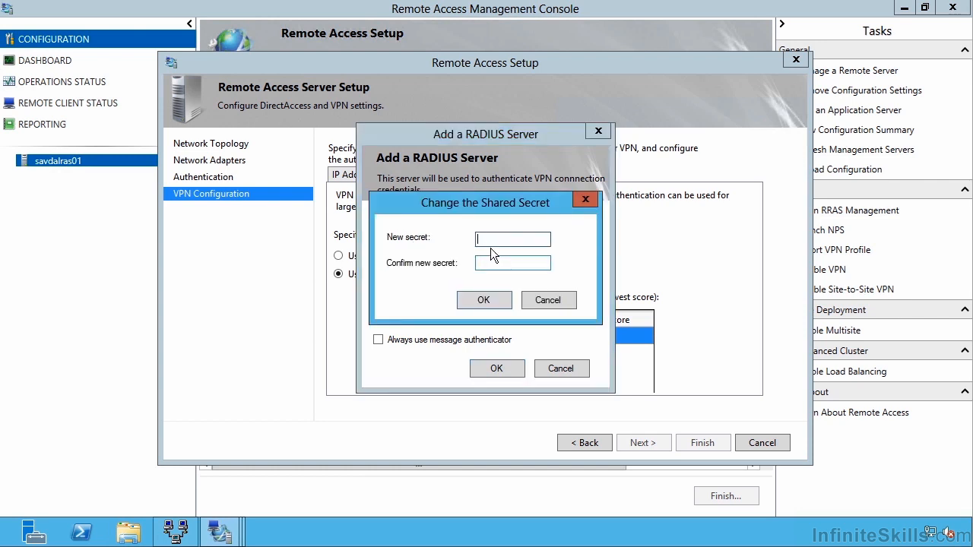
text(********)
key(Tab)
text(********)
click(483, 300)
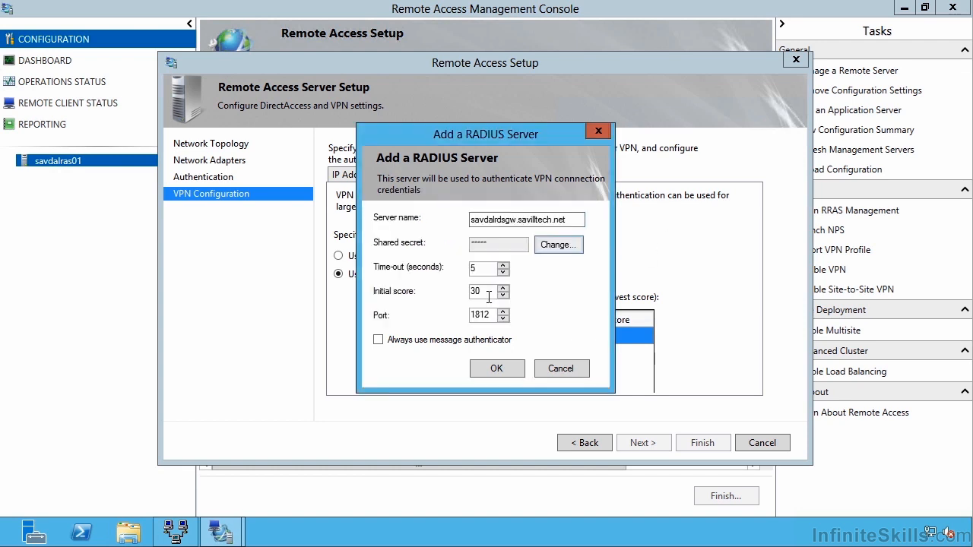
click(493, 370)
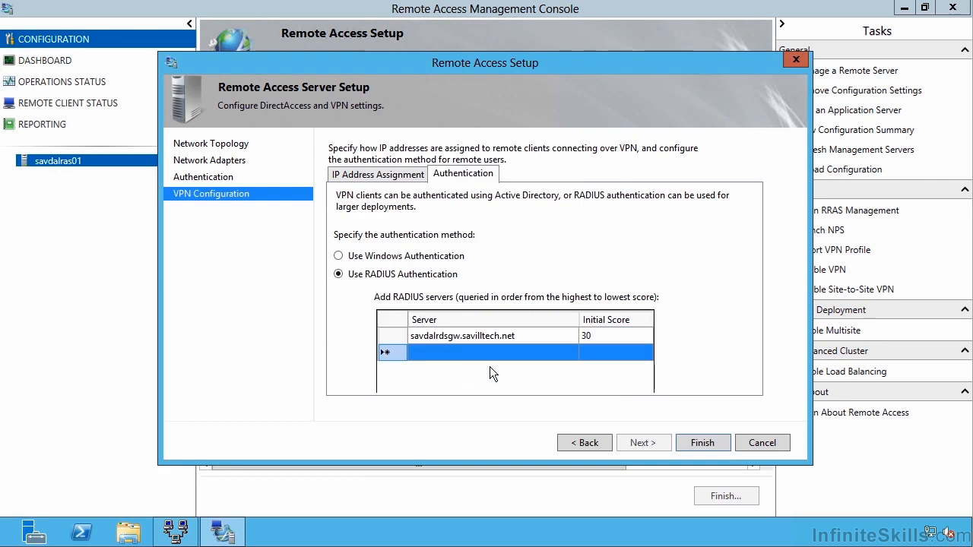
- Finish the Remote Access Server setup, review the configuration summary, and apply the changes
click(701, 443)
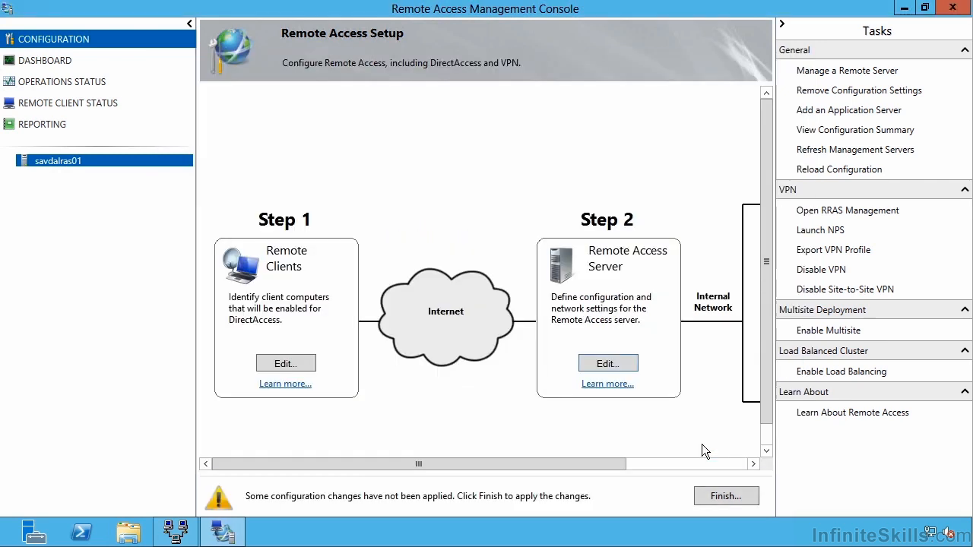
click(717, 497)
drag(755, 202, 759, 268)
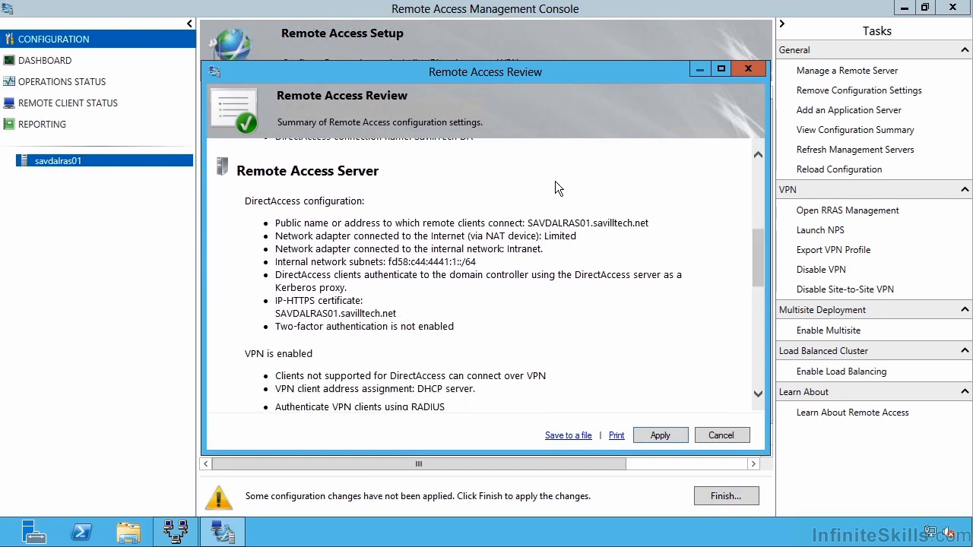
click(661, 435)
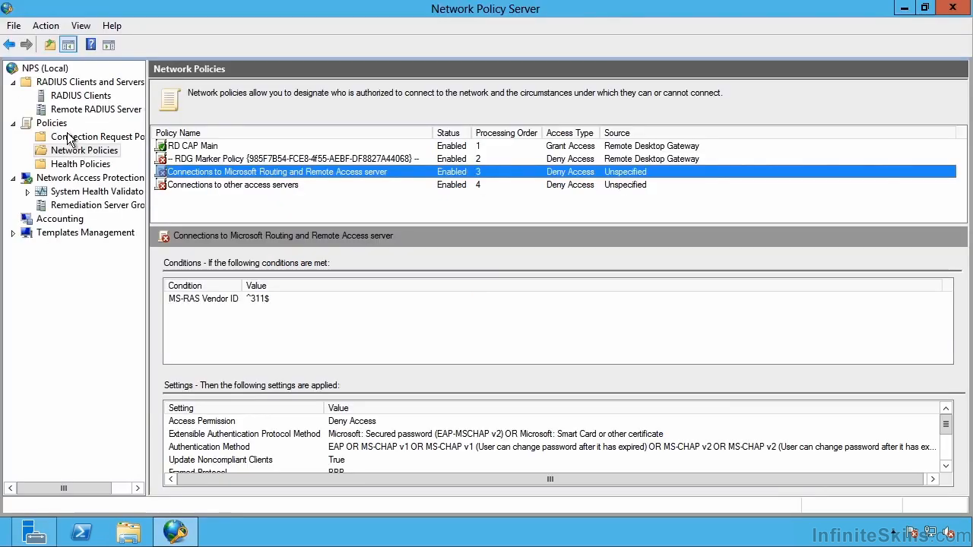
- In Network Policy Server, start a new RADIUS client with savdalras01.savilltech.net as both friendly name and address
click(79, 97)
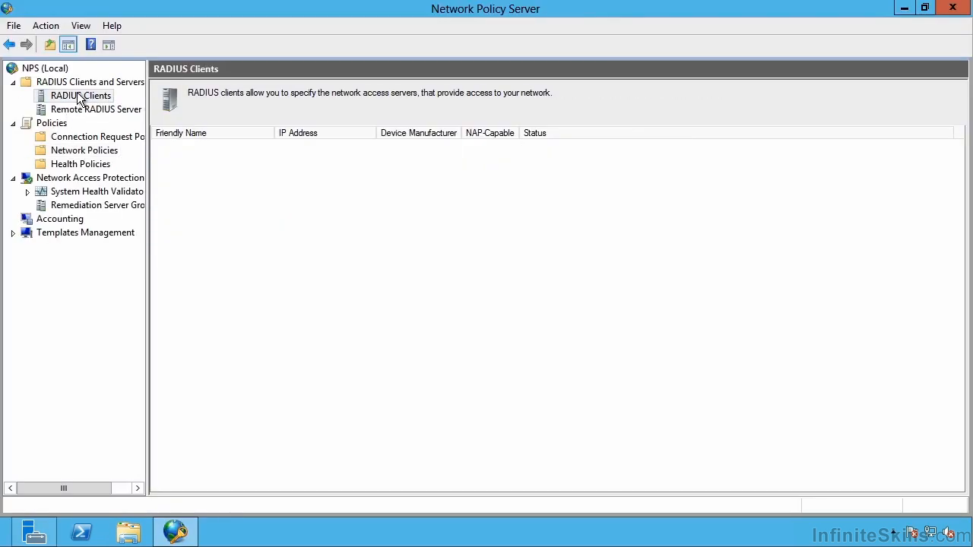
right_click(79, 97)
click(91, 99)
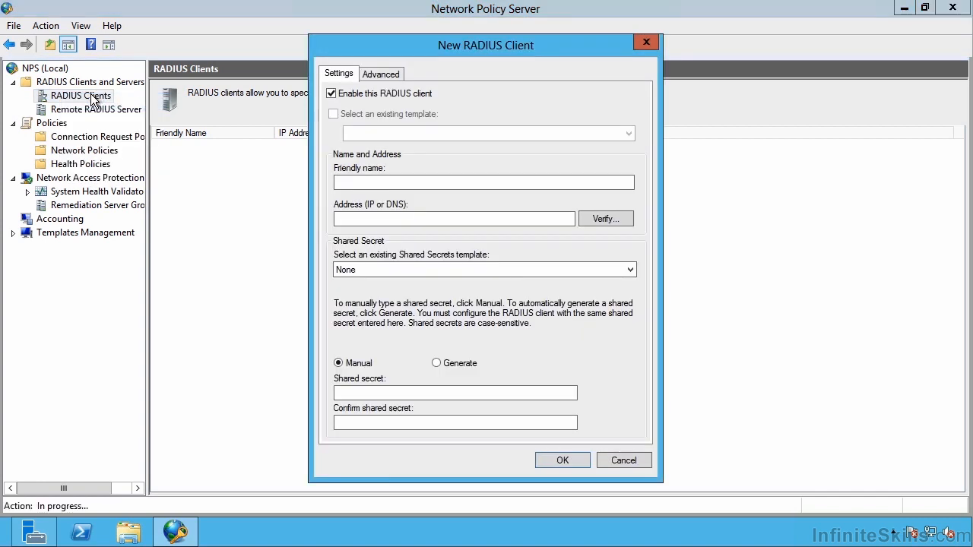
click(370, 185)
text(sa)
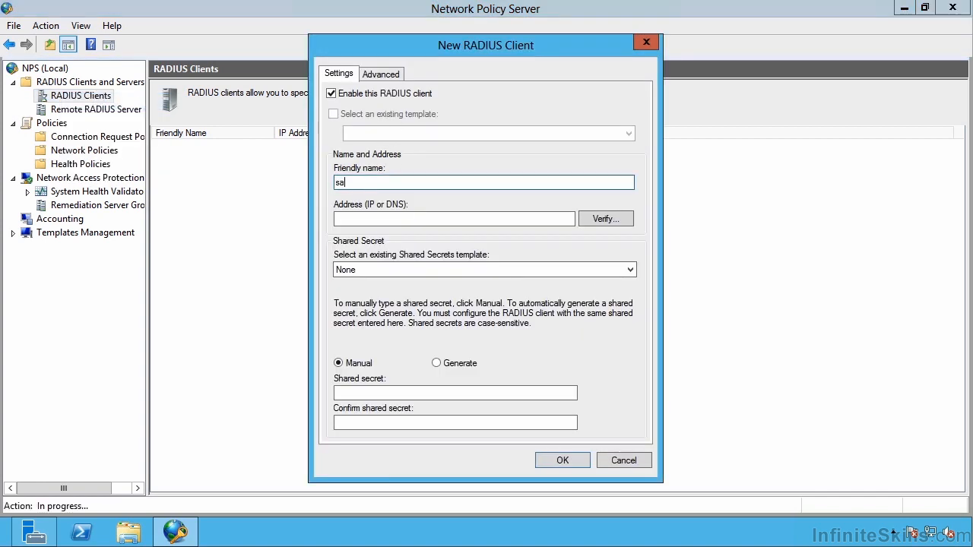
text(vdalras01.savilltech.net)
key(Tab)
text(savdalras01.savilltech.net)
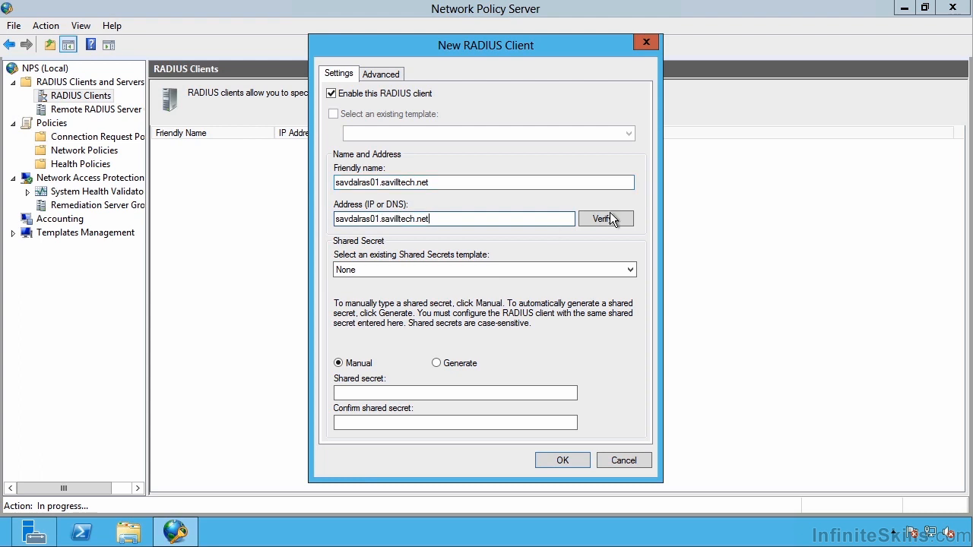
- Resolve the RADIUS client's address and use the IP address 192.168.1.103 for it
click(607, 217)
click(592, 193)
click(409, 260)
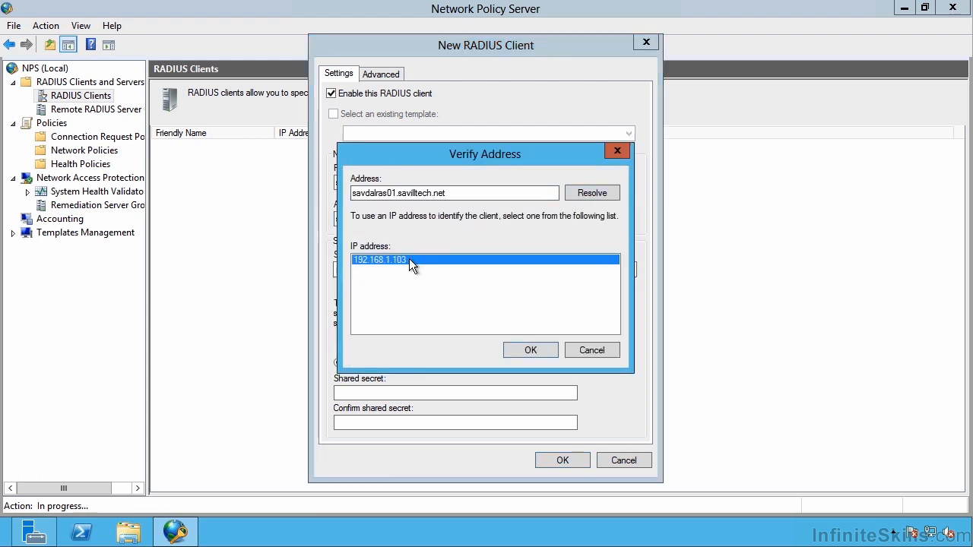
click(538, 347)
- Enter and confirm the shared secret for the new RADIUS client
click(364, 391)
text(*******)
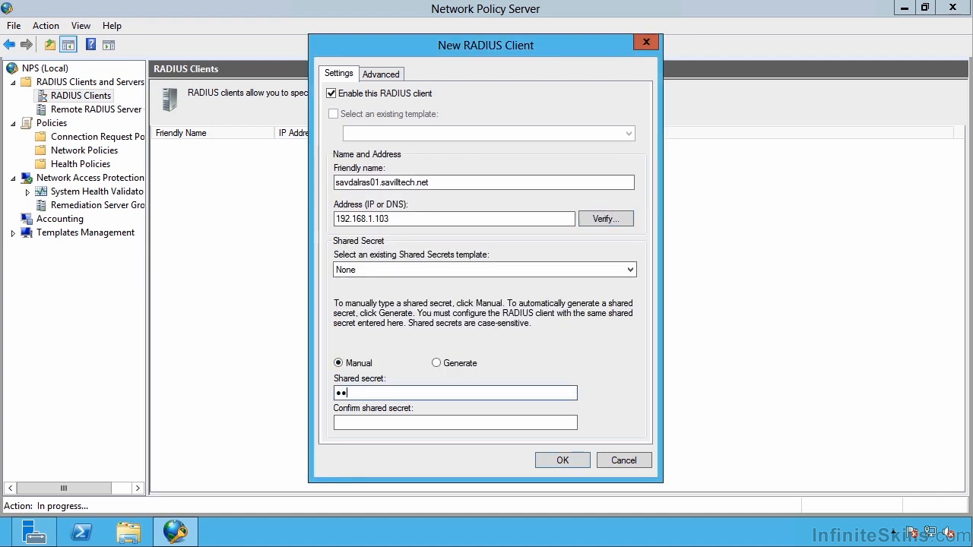
text(*)
key(Tab)
text(********)
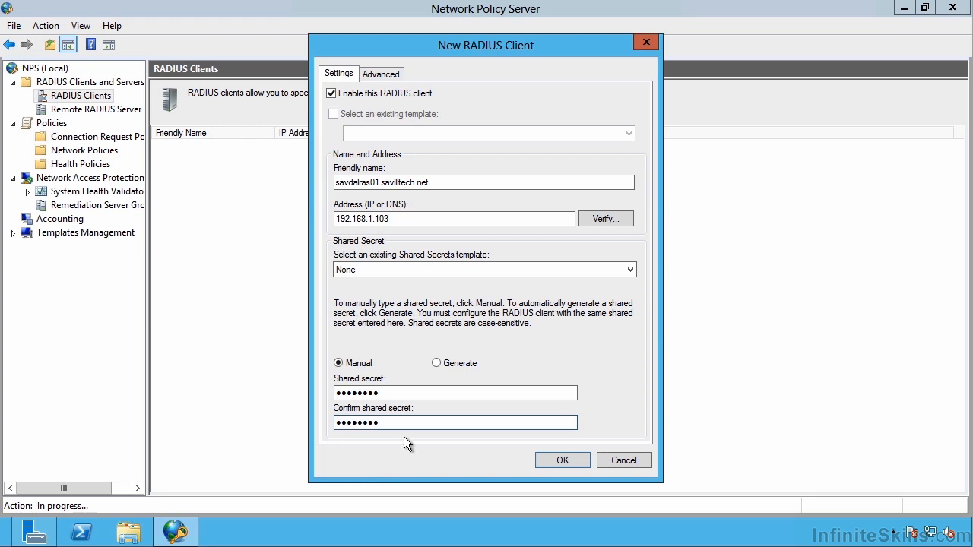
- Keep RADIUS Standard as the vendor, mark the client as NAP-capable, and create the RADIUS client
click(381, 74)
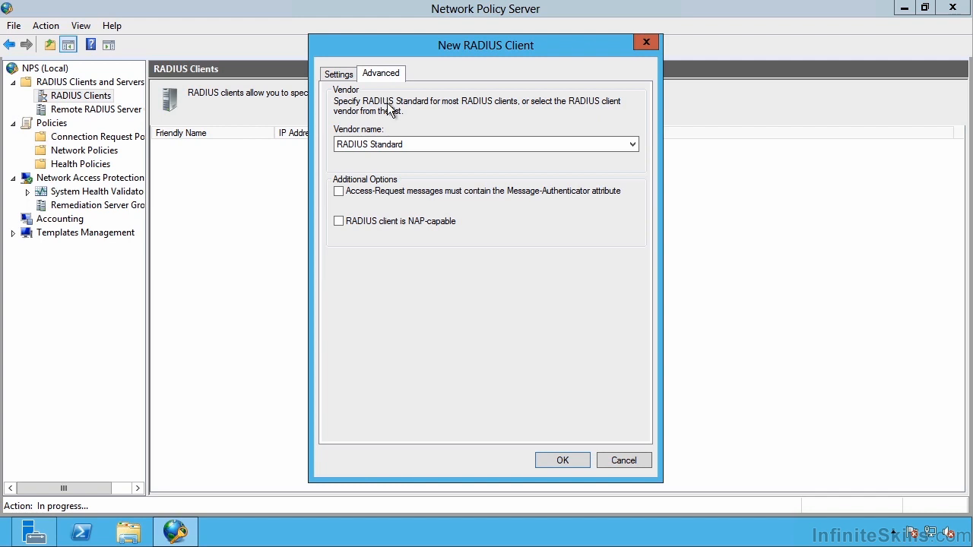
click(394, 145)
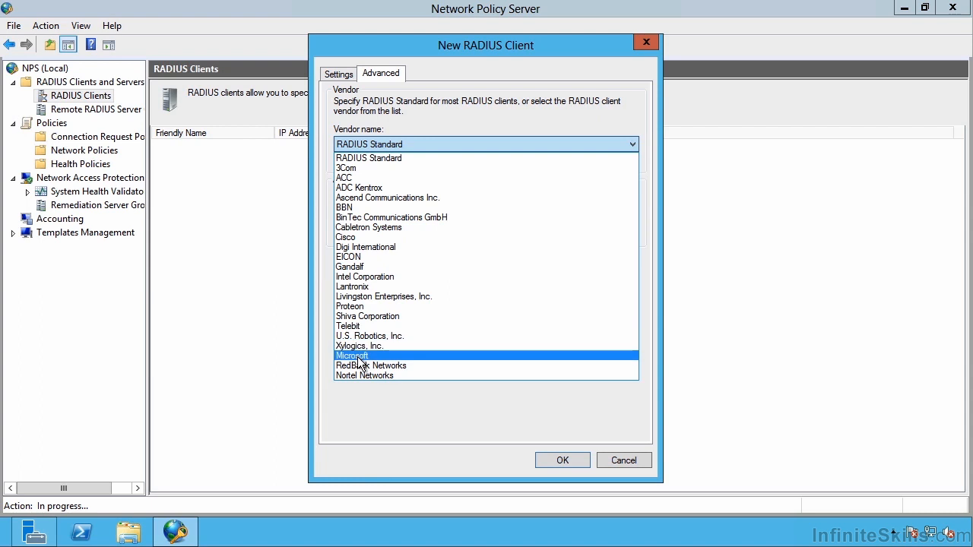
click(521, 108)
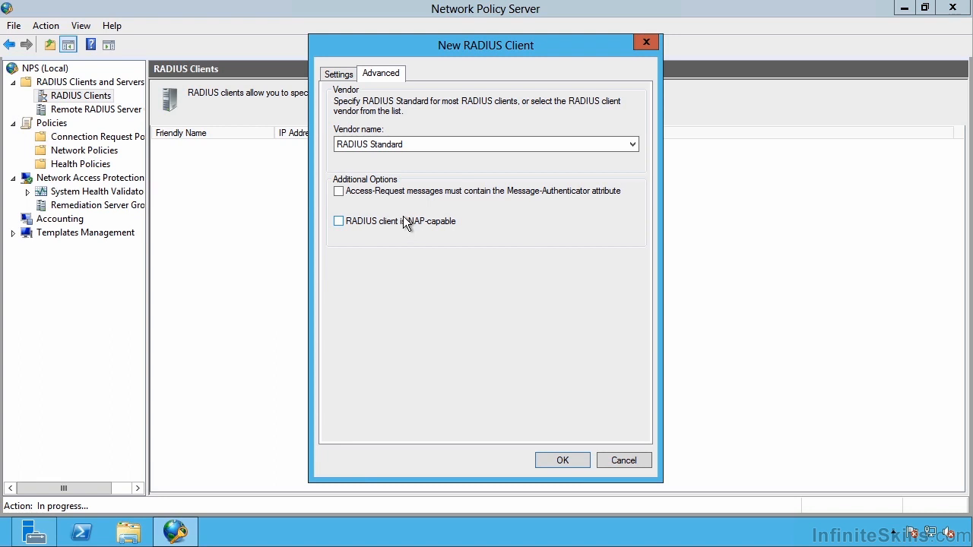
click(562, 455)
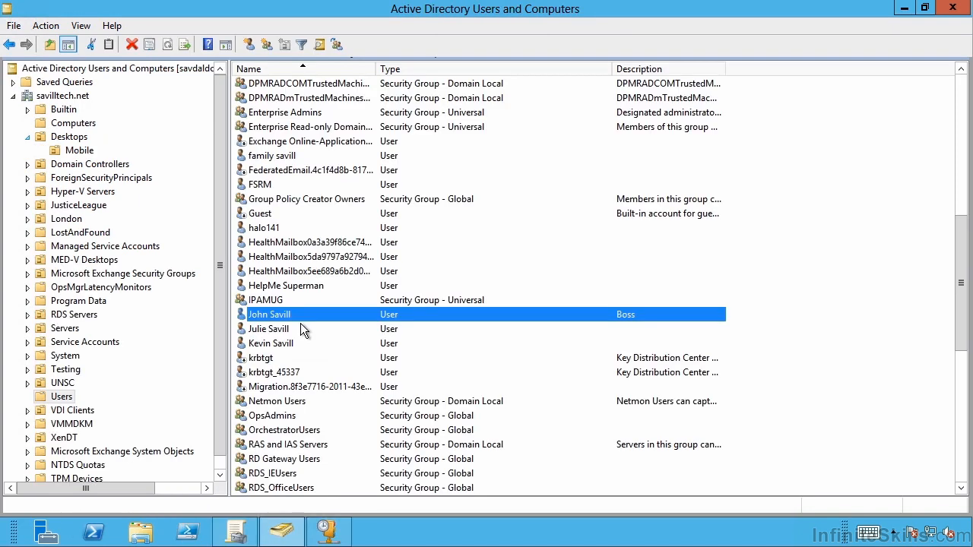
- In Active Directory Users and Computers, set the selected user's dial-in permission to Control access through NPS Network Policy
double_click(290, 314)
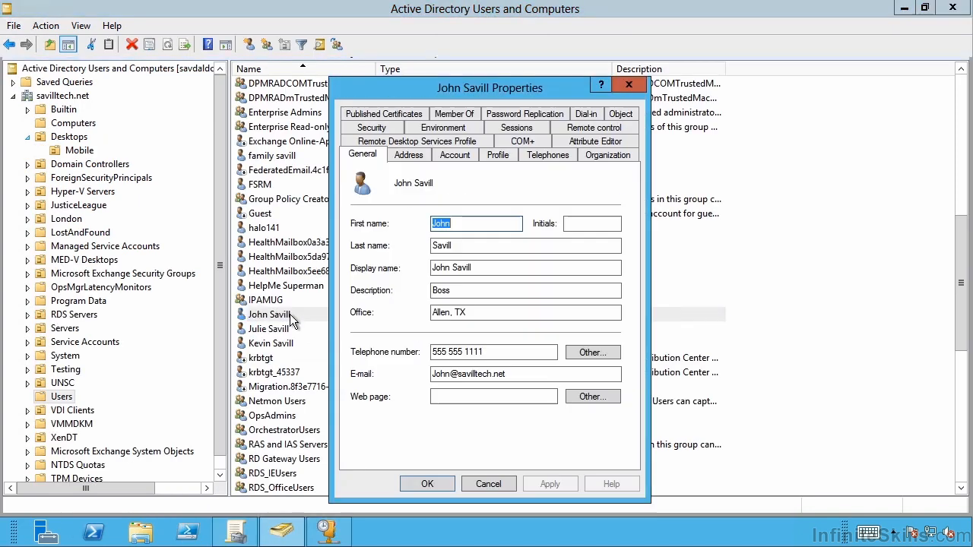
click(589, 111)
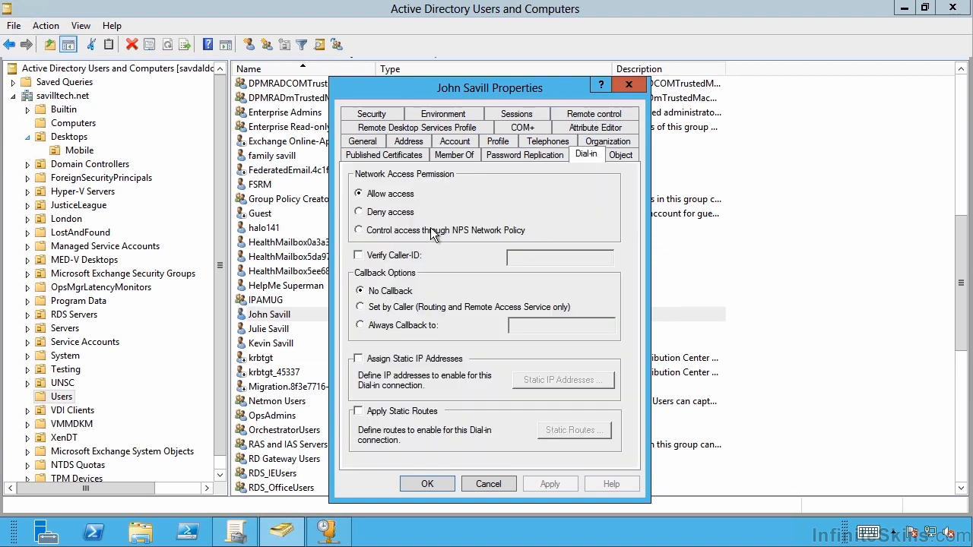
click(433, 232)
click(425, 487)
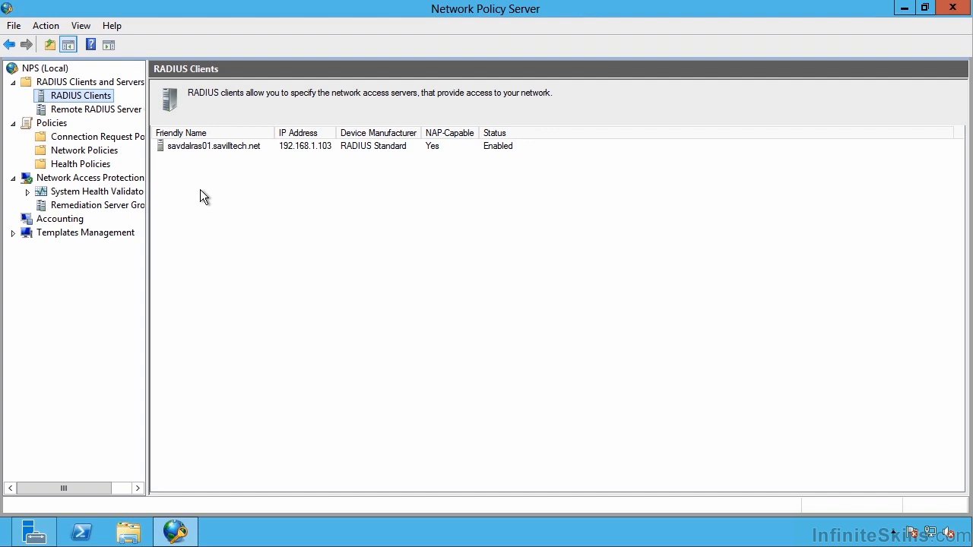
- Start creating a new remote RADIUS server group in Network Policy Server
click(104, 111)
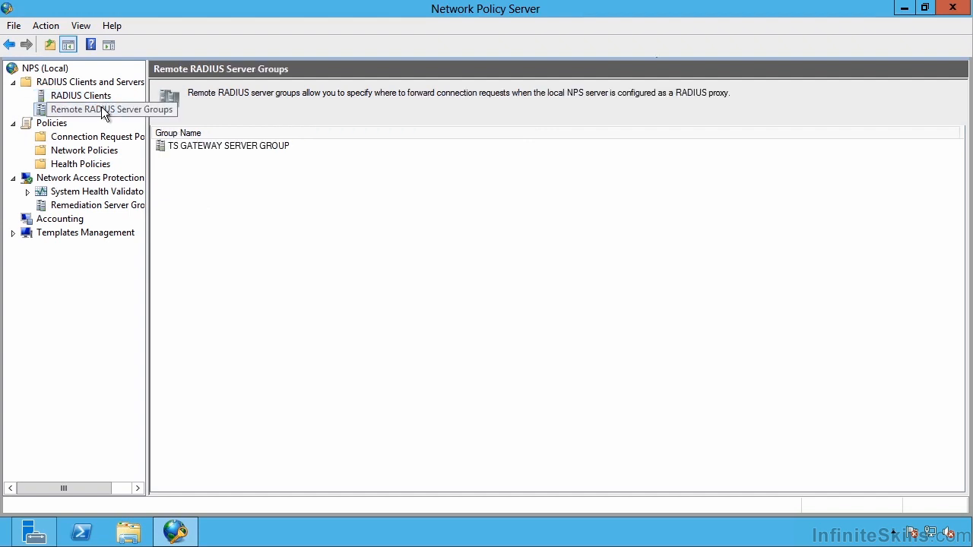
right_click(96, 109)
click(128, 121)
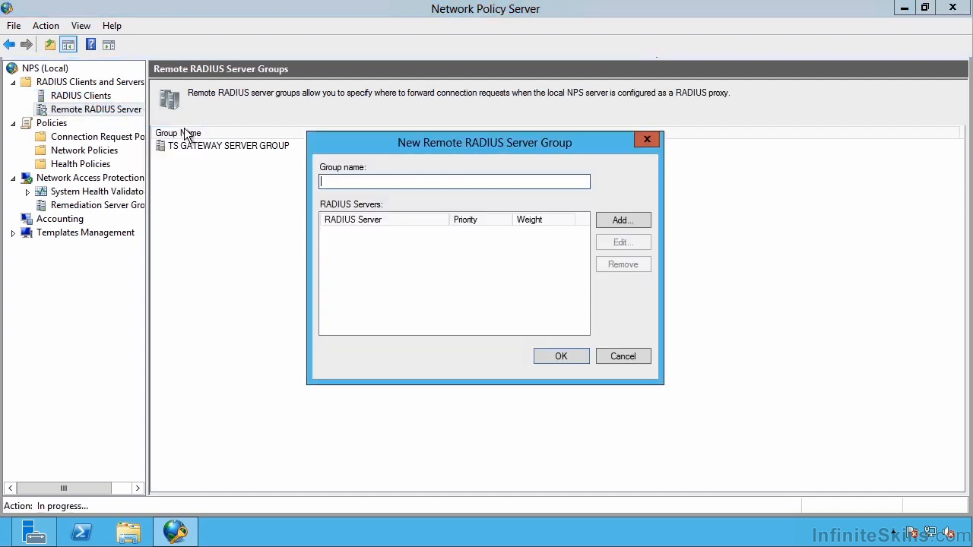